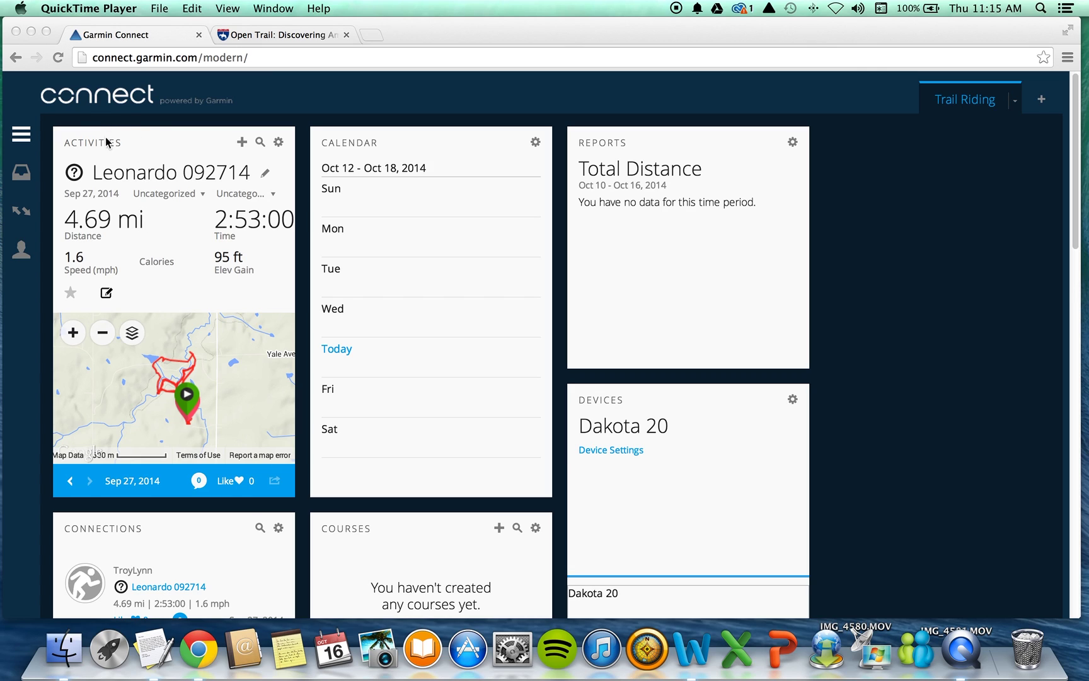
# Step: Open the Activities page from Garmin Connect's sidebar menu to list all recorded rides
pyautogui.click(21, 136)
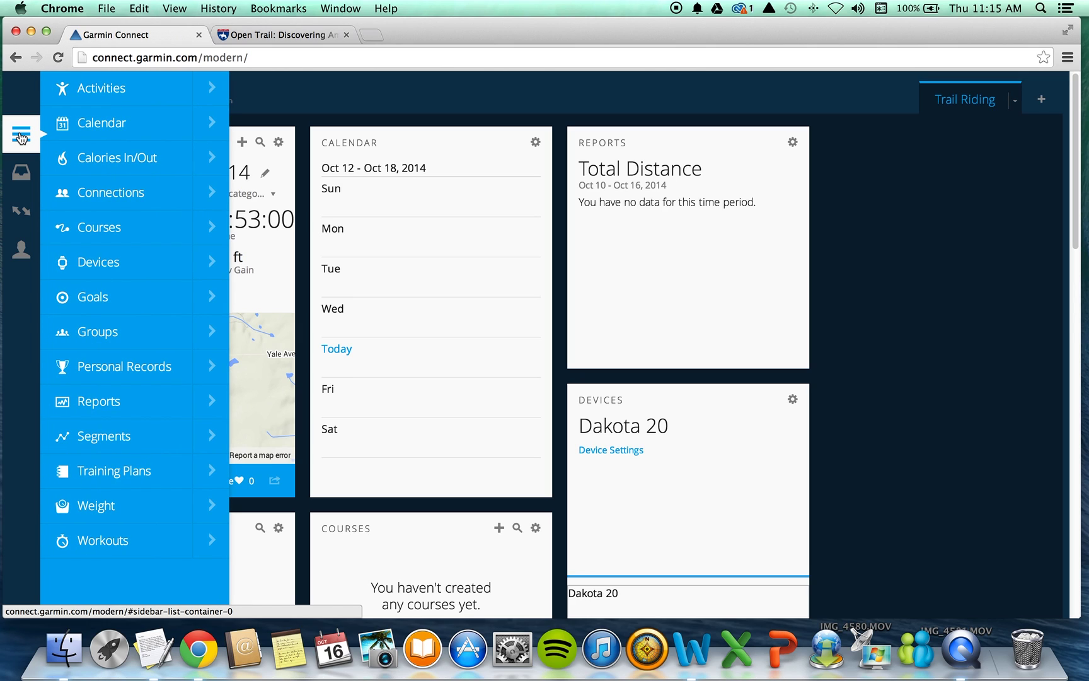
pyautogui.click(87, 90)
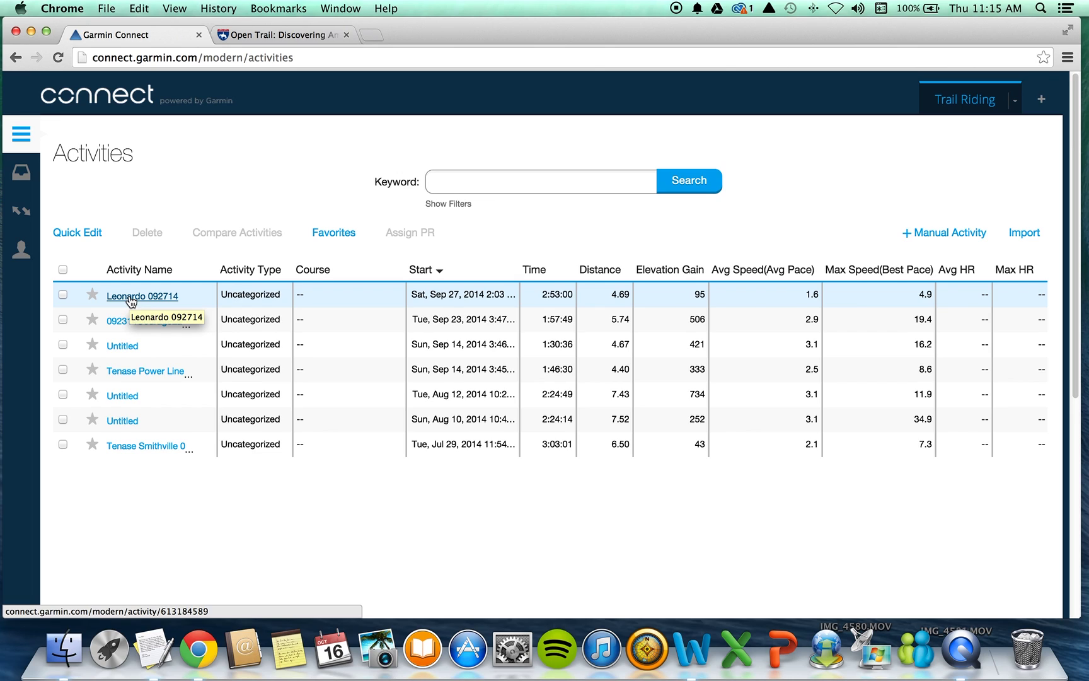
# Step: Export the Leonardo 092714 activity to GPX from its gear menu
pyautogui.click(132, 298)
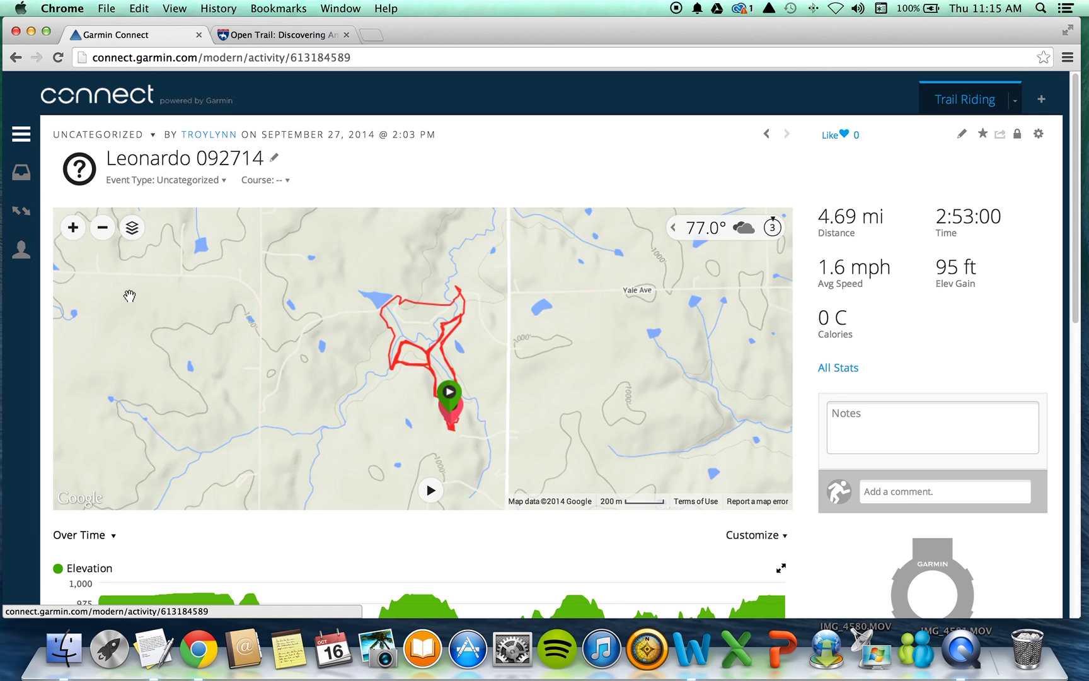
pyautogui.click(1039, 136)
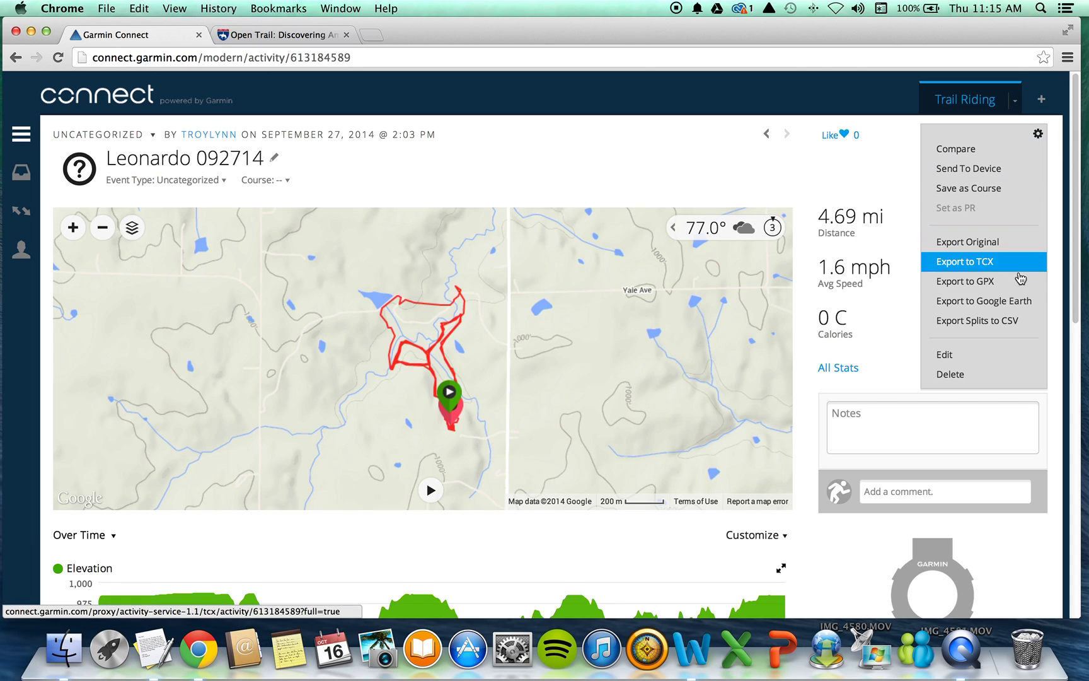
pyautogui.click(971, 285)
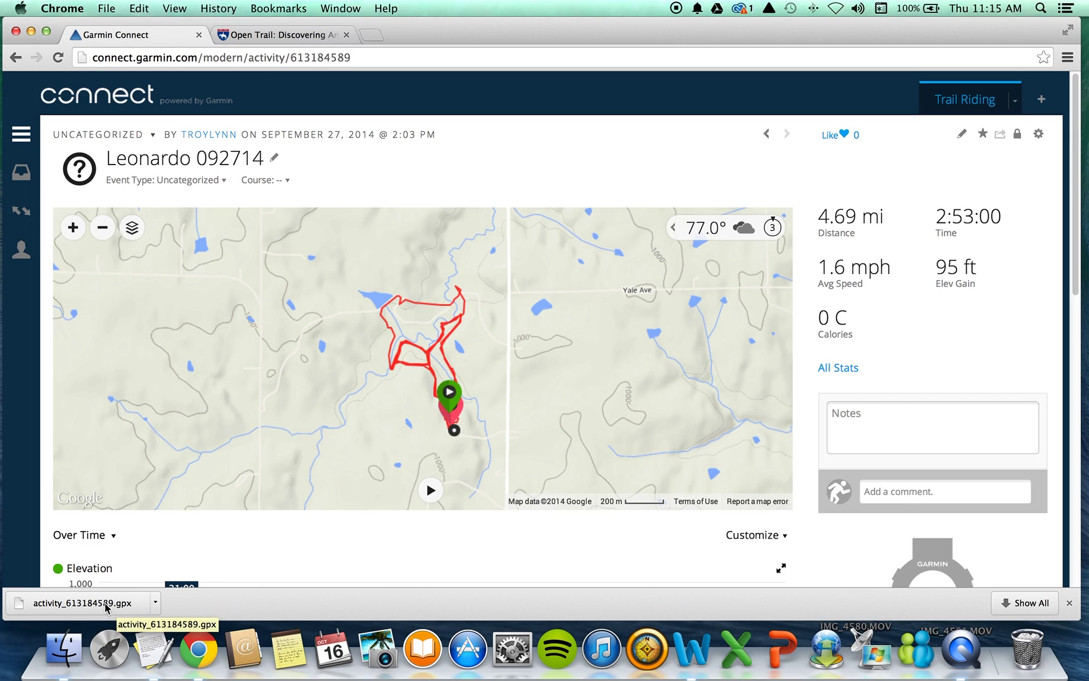
# Step: Find and select the downloaded activity_613184589.gpx in Finder's Downloads folder
pyautogui.click(63, 652)
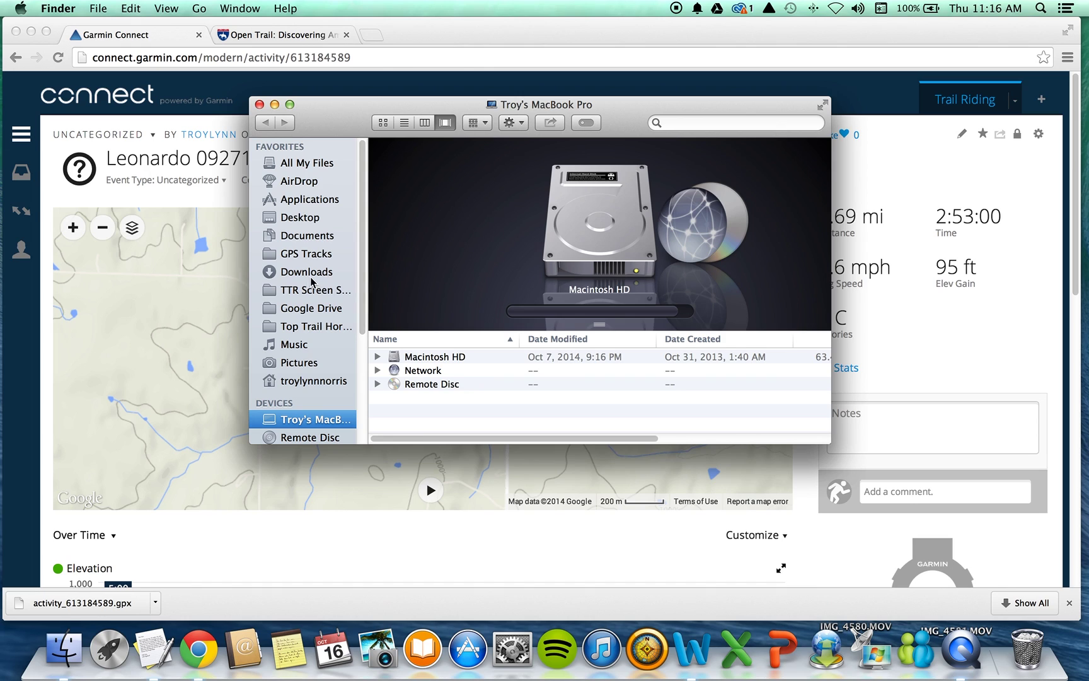
pyautogui.click(308, 272)
pyautogui.click(467, 357)
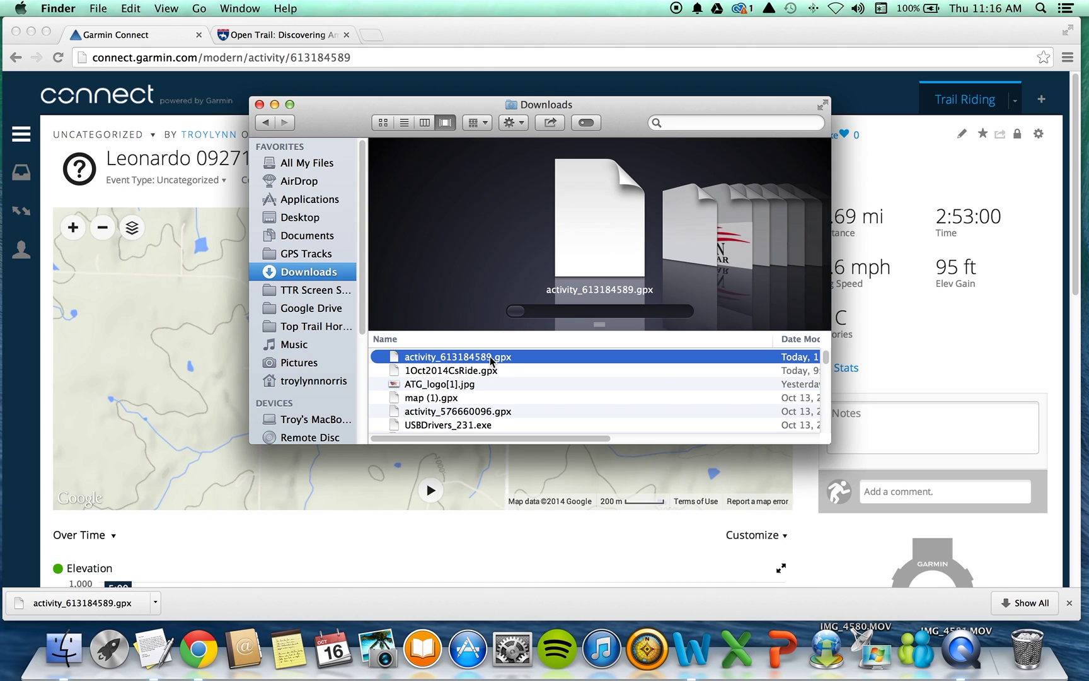
pyautogui.moveTo(436, 110); pyautogui.dragTo(433, 188)
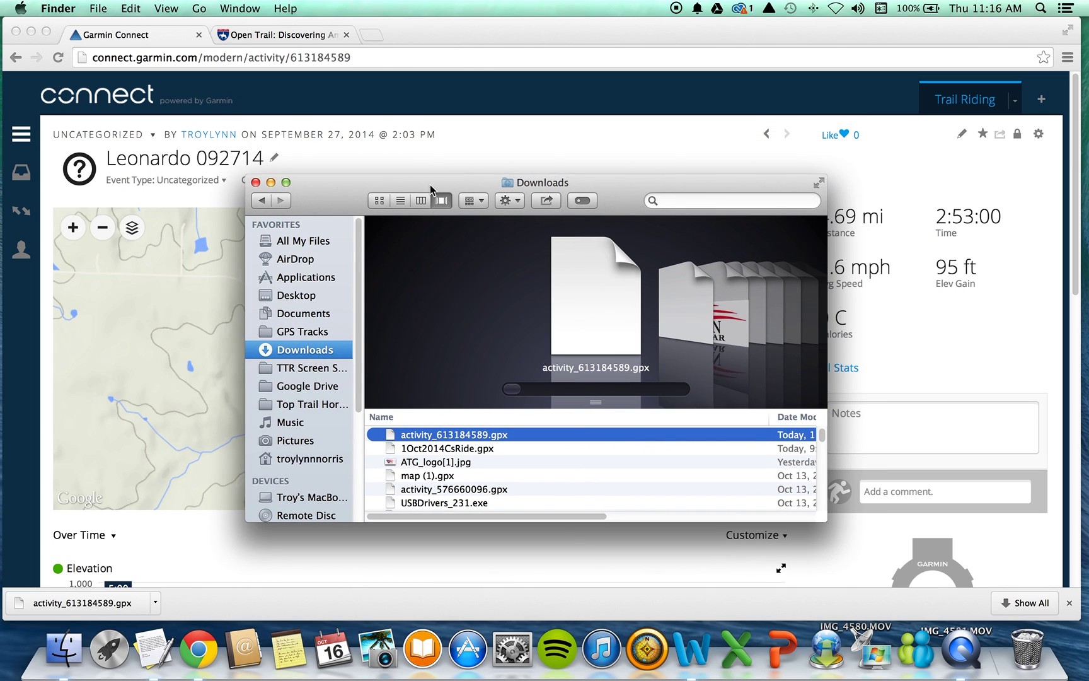
# Step: Rename the file to 092714LeonardoTrimble.gpx and drag it into the GPS Tracks folder
pyautogui.click(489, 440)
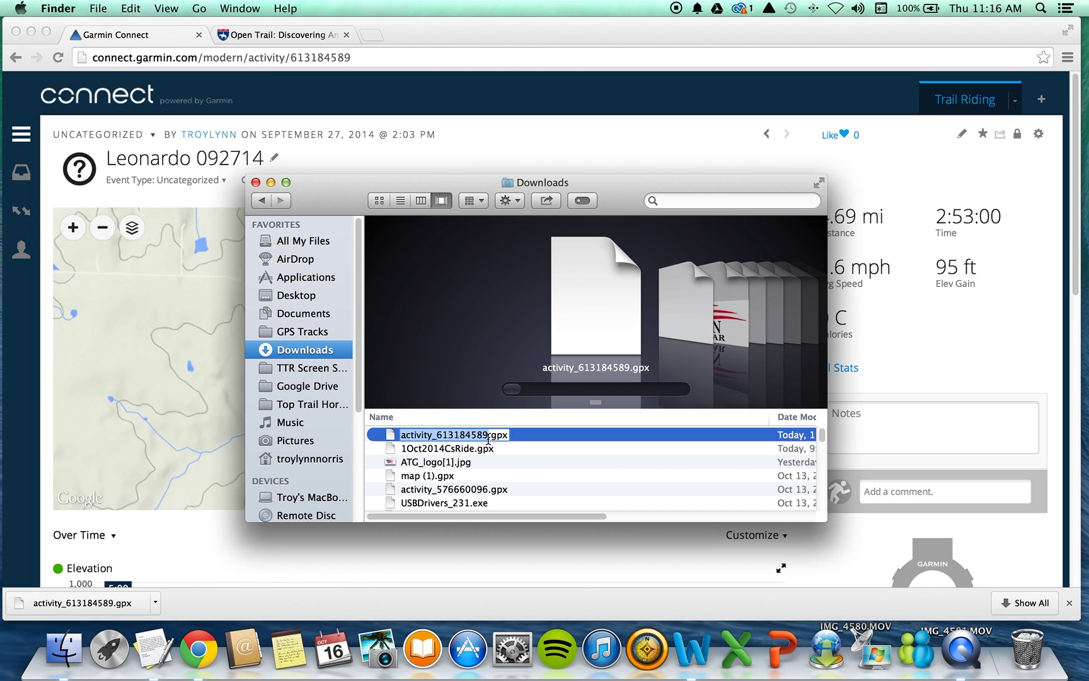
pyautogui.write('092714')
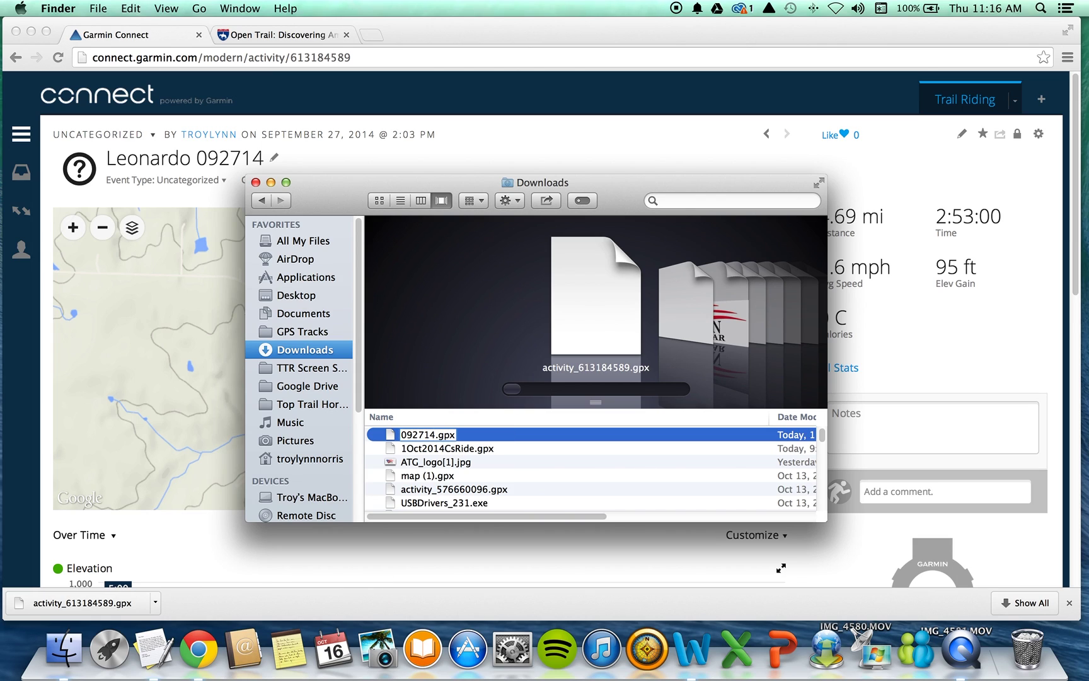
pyautogui.write('LeonardoTrimble')
pyautogui.click(388, 436)
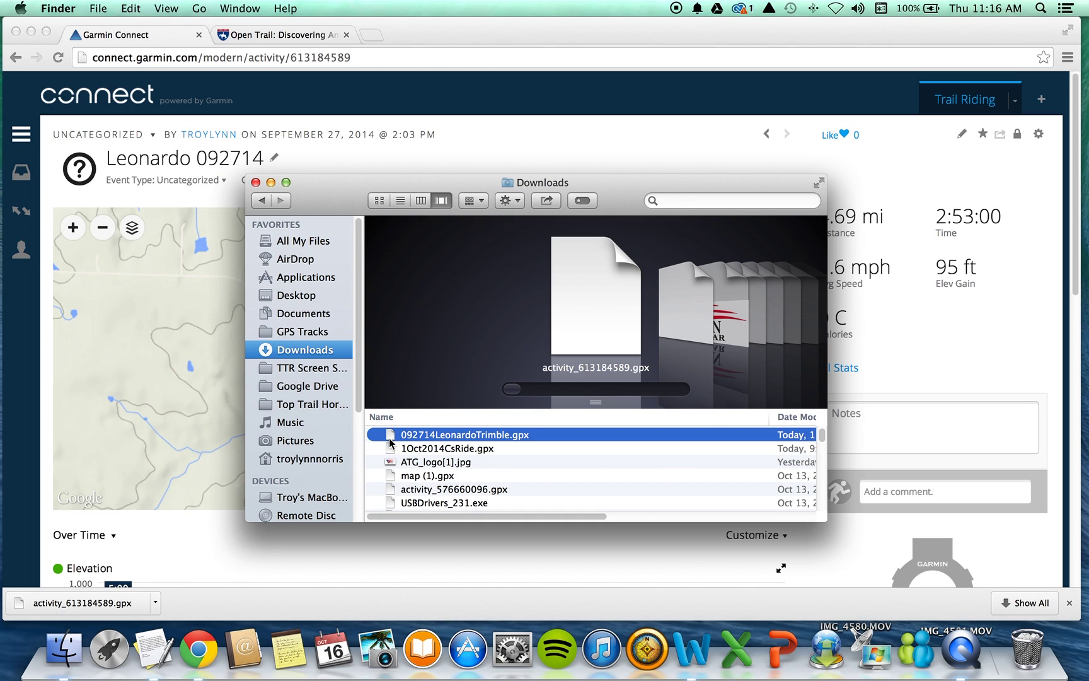
pyautogui.moveTo(388, 436); pyautogui.dragTo(302, 334)
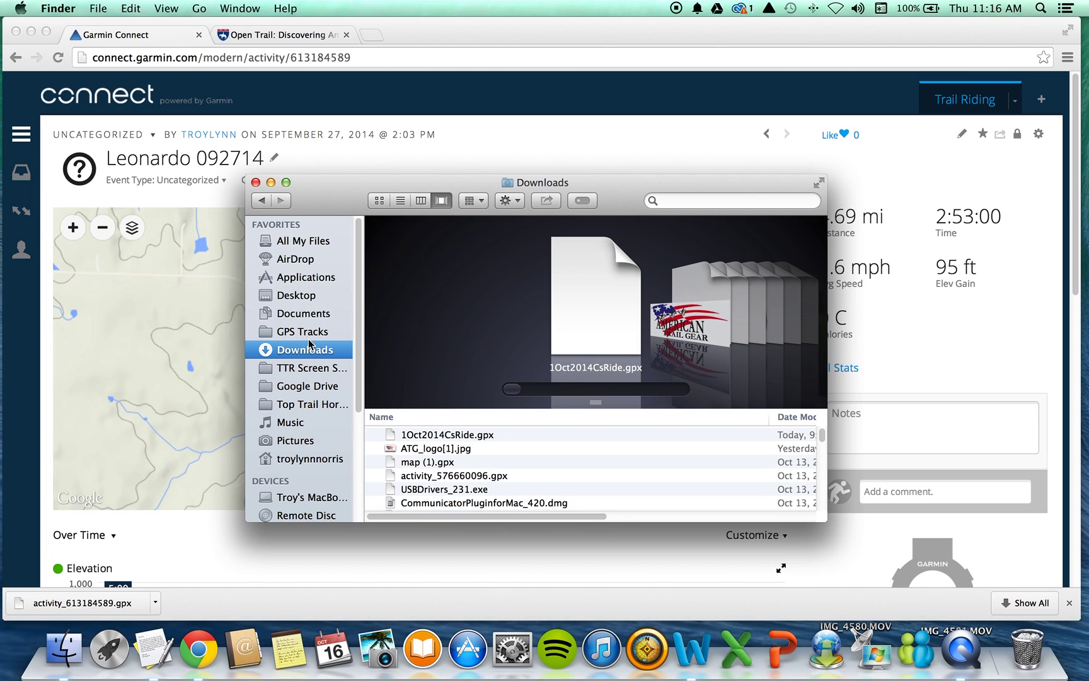
# Step: Close Finder and open BRA Leonardo's horse page from your Open Trail member profile
pyautogui.click(255, 182)
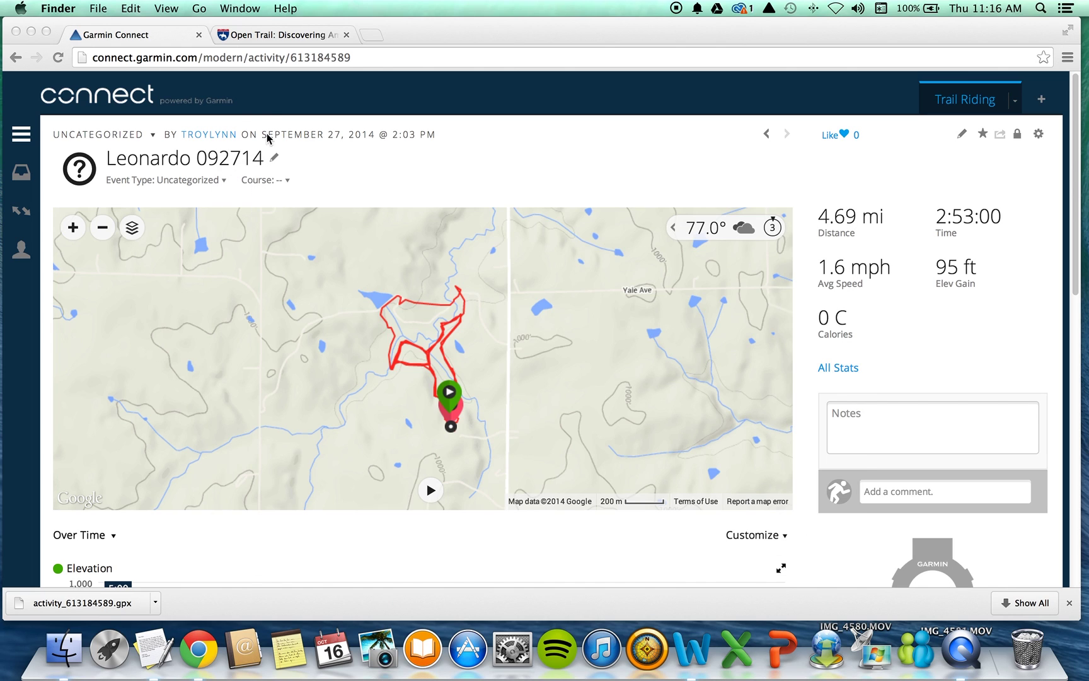
pyautogui.click(268, 38)
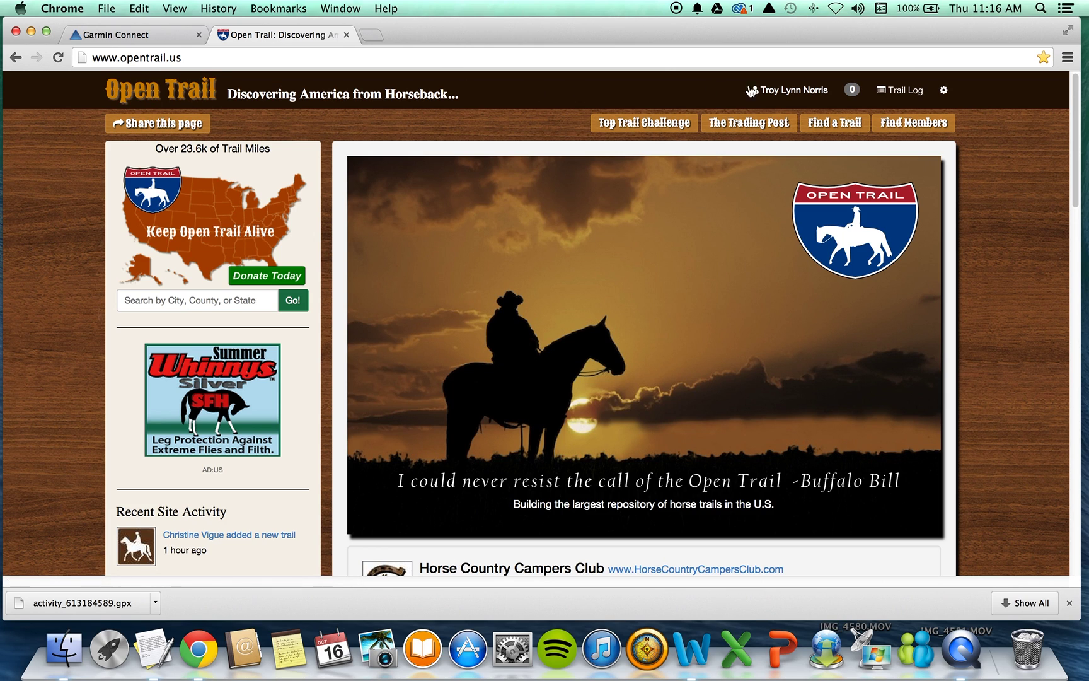
pyautogui.click(779, 92)
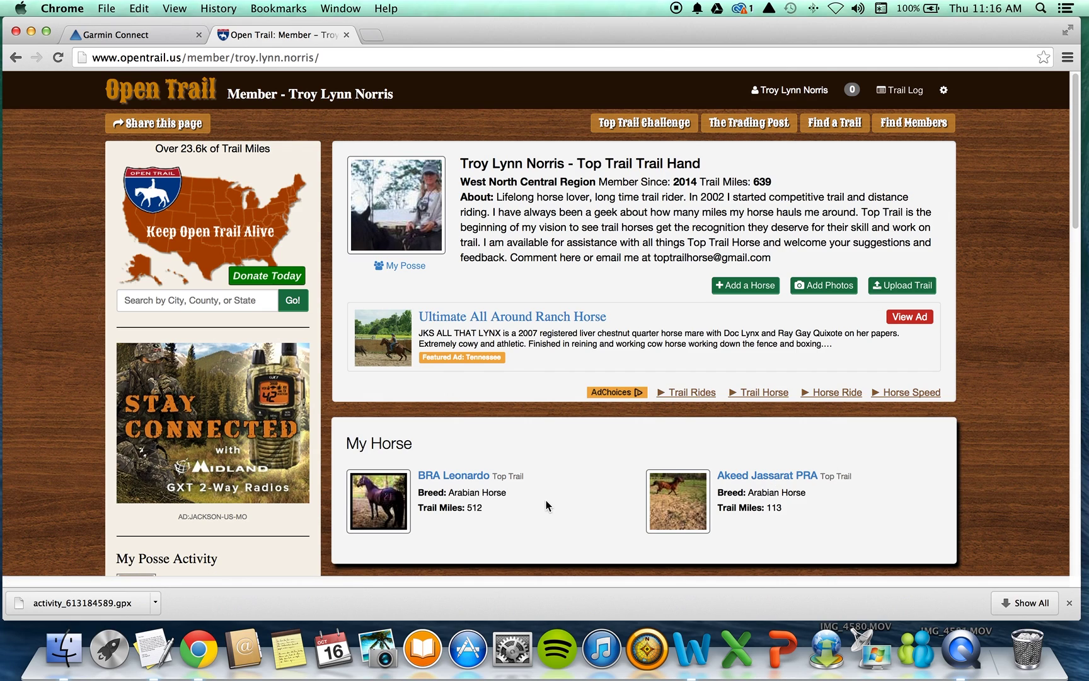
pyautogui.click(451, 477)
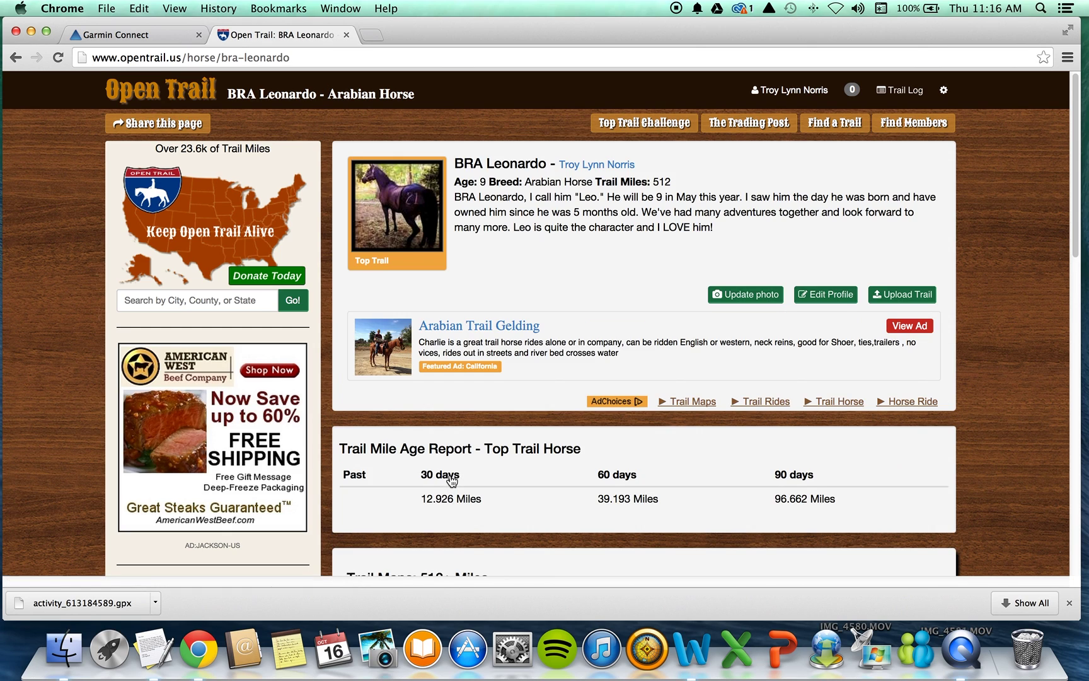
pyautogui.click(910, 293)
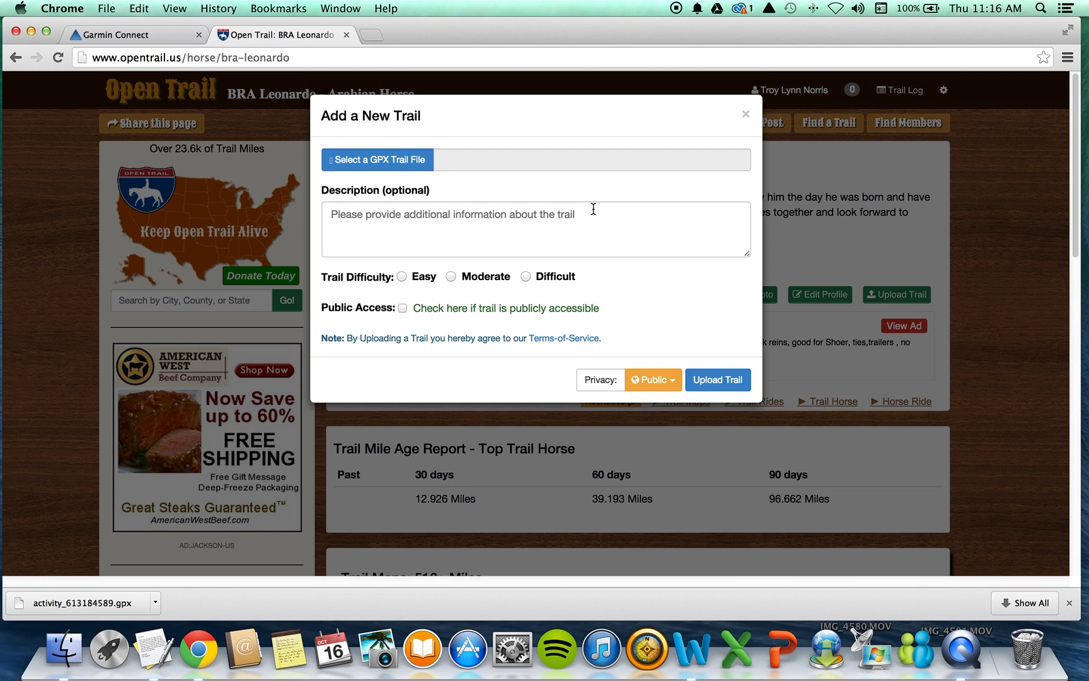
pyautogui.click(385, 160)
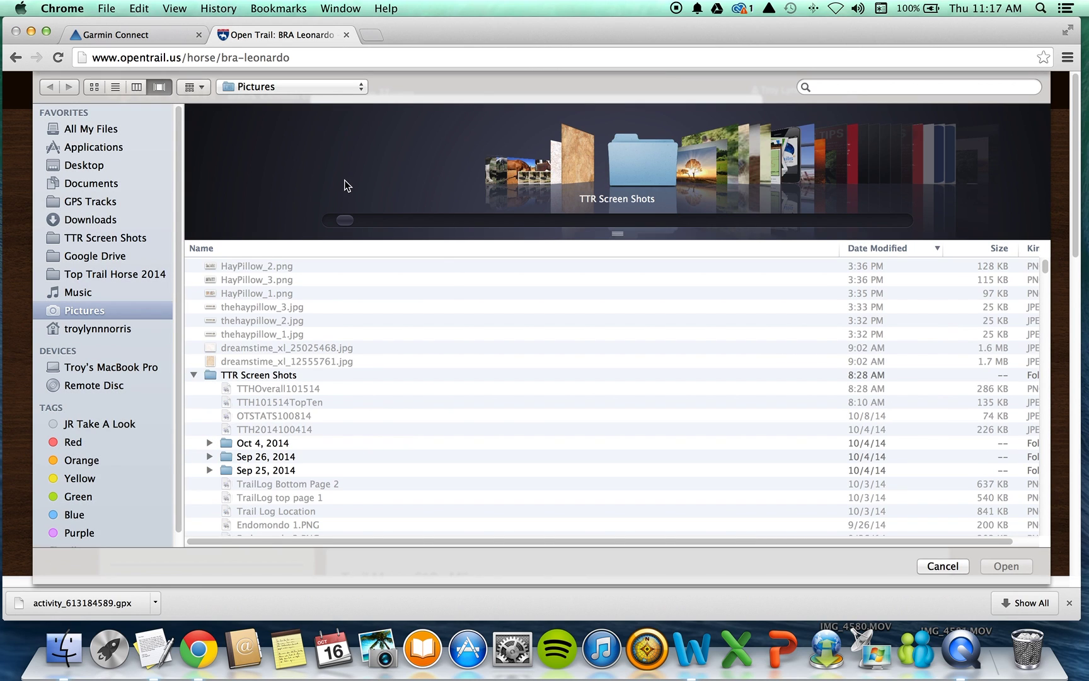
pyautogui.click(81, 202)
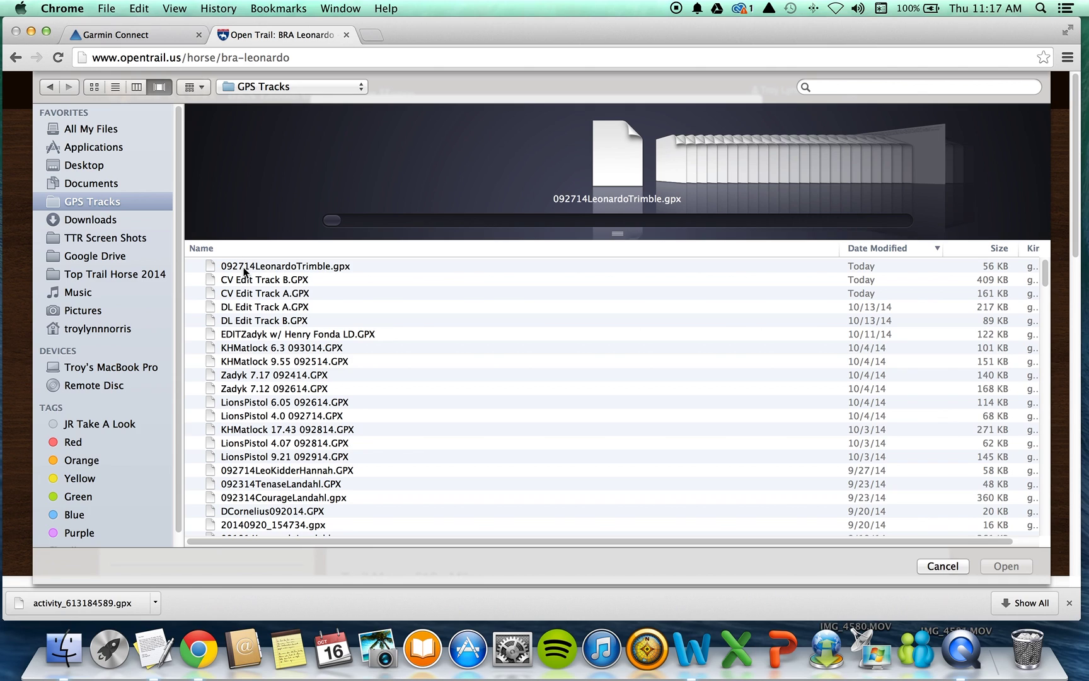
pyautogui.click(243, 266)
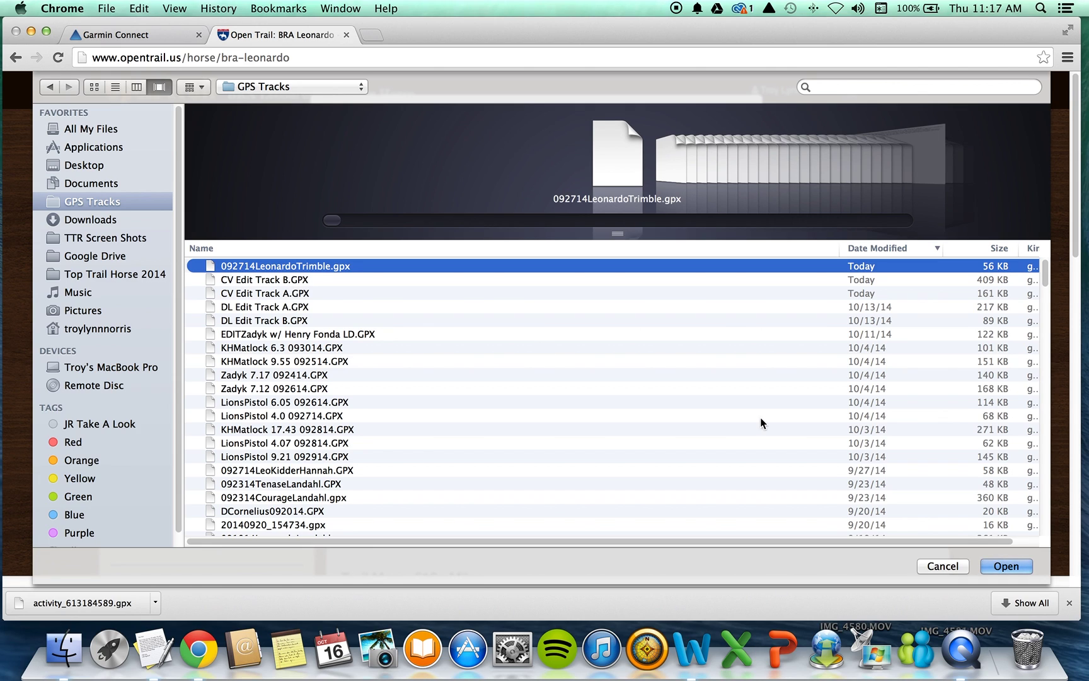
# Step: Attach the chosen GPX file, then show the Public and Only Me privacy options
pyautogui.click(1006, 566)
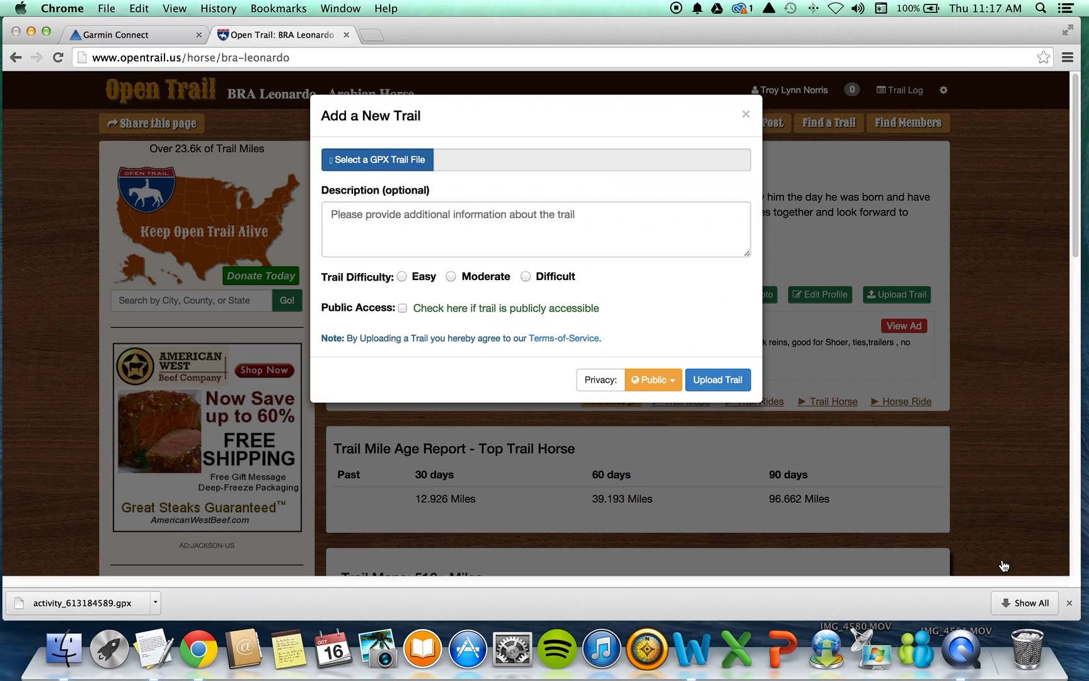
pyautogui.click(443, 227)
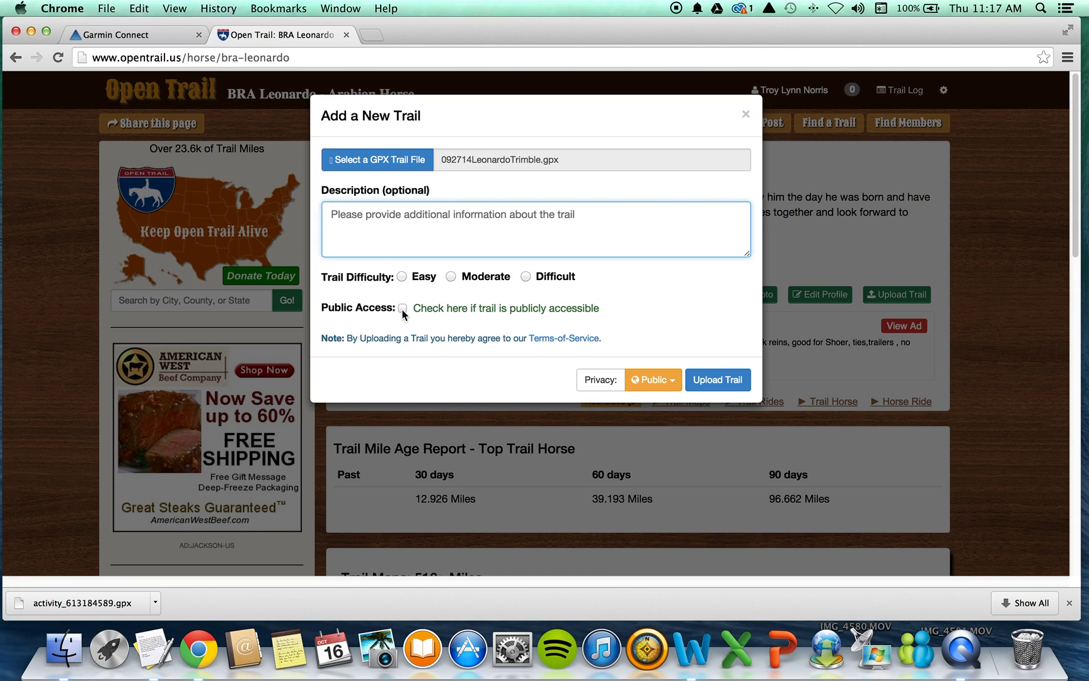
pyautogui.click(656, 382)
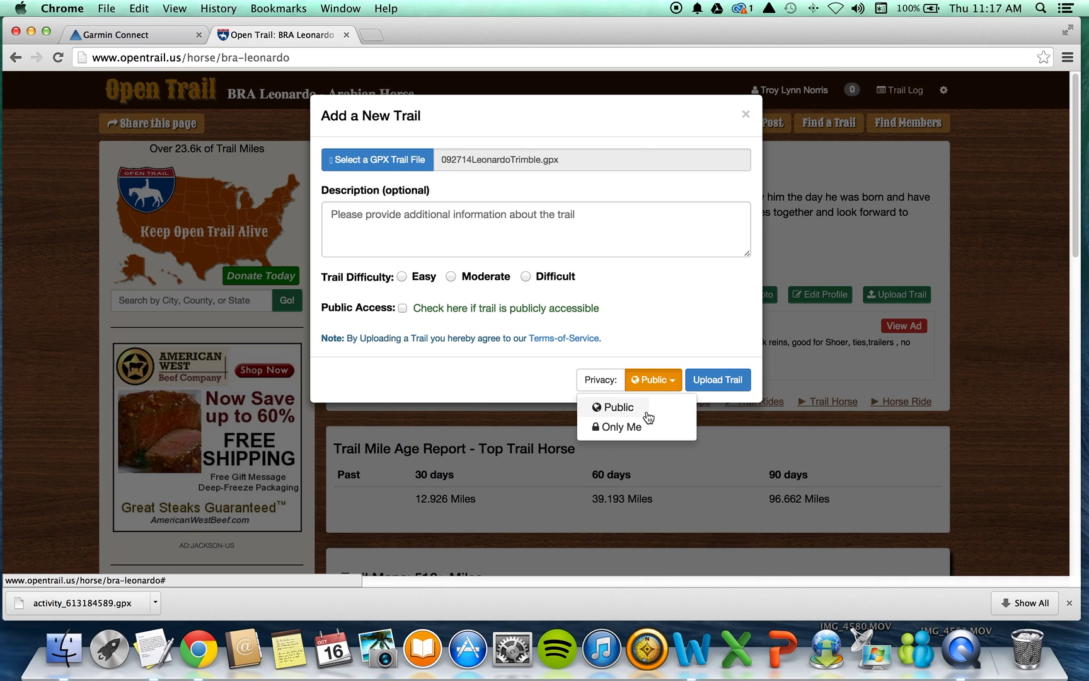